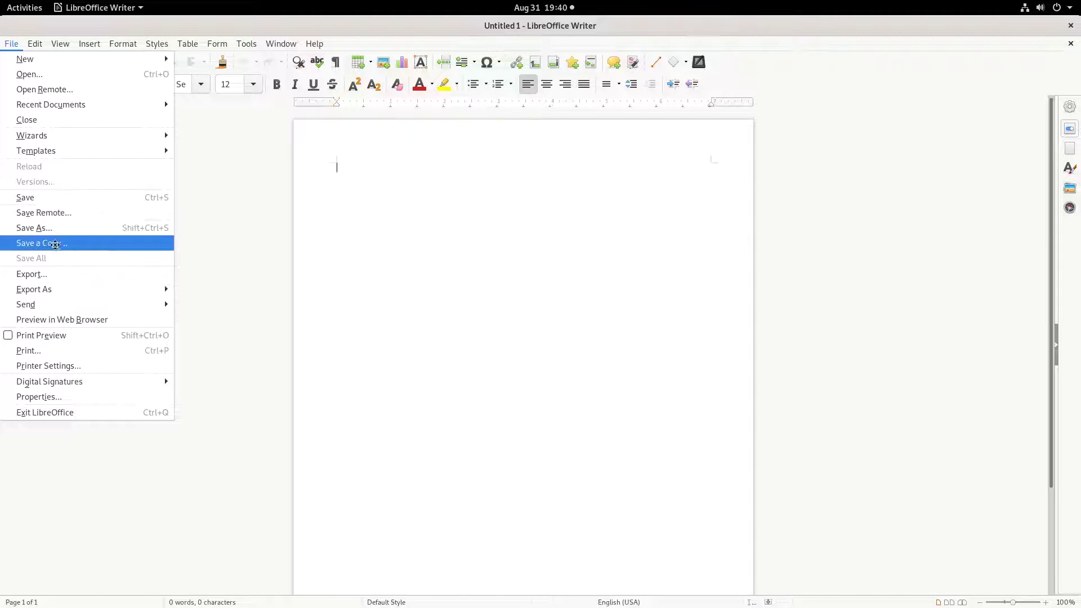
Look over the File menu's Save, Save As and Save a Copy commands for Untitled 1
{"action": "mouse_move", "coordinate": [53, 290]}
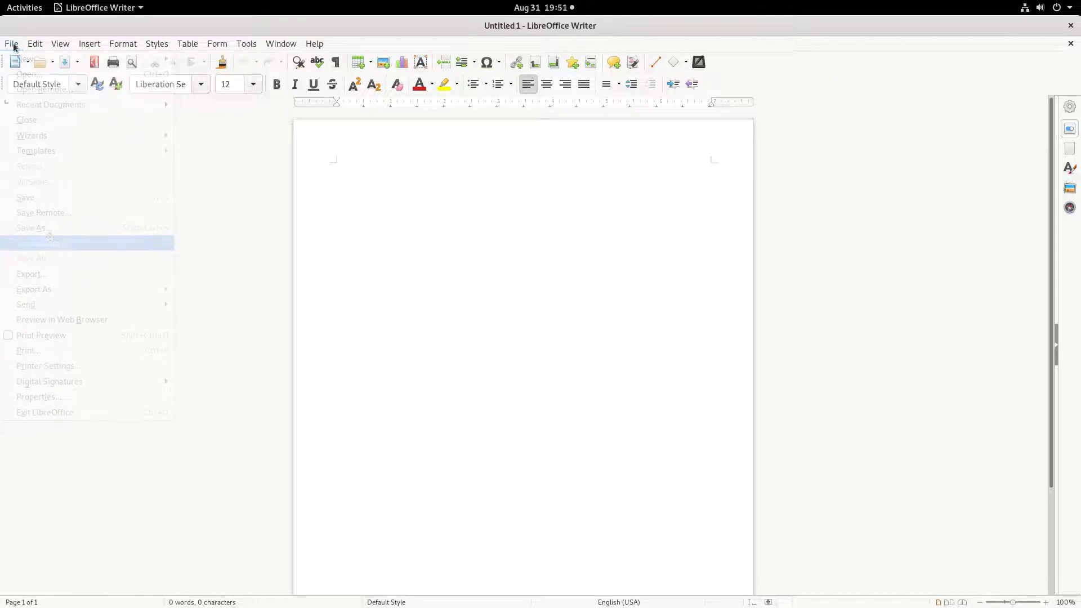
Choose File > Save for the untitled document containing the text 'sdsdsd'
{"action": "left_click", "coordinate": [13, 45]}
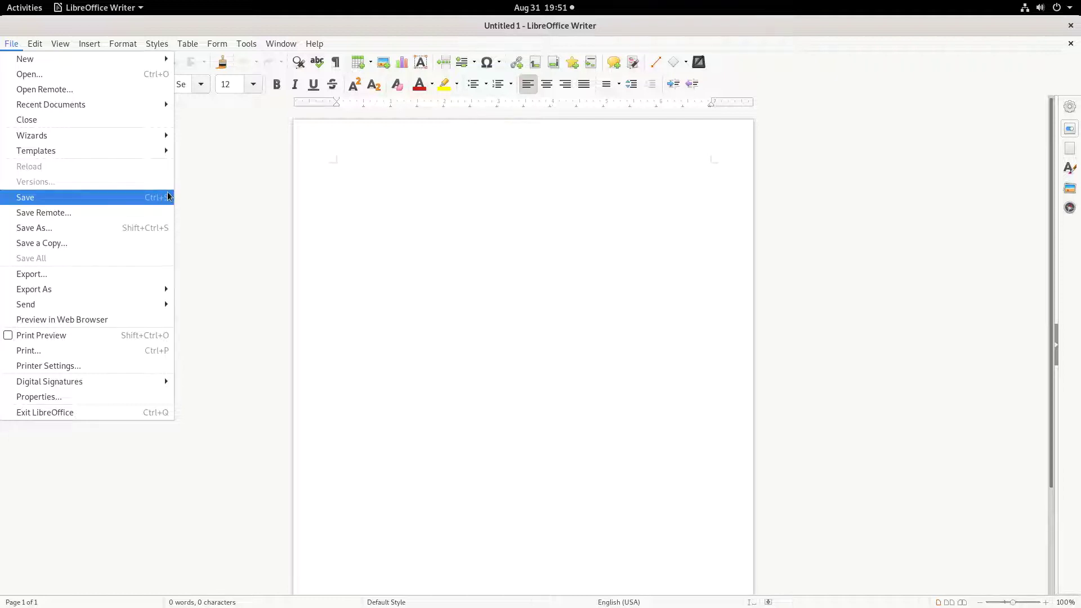
{"action": "left_click", "coordinate": [211, 187]}
{"action": "left_click", "coordinate": [11, 43]}
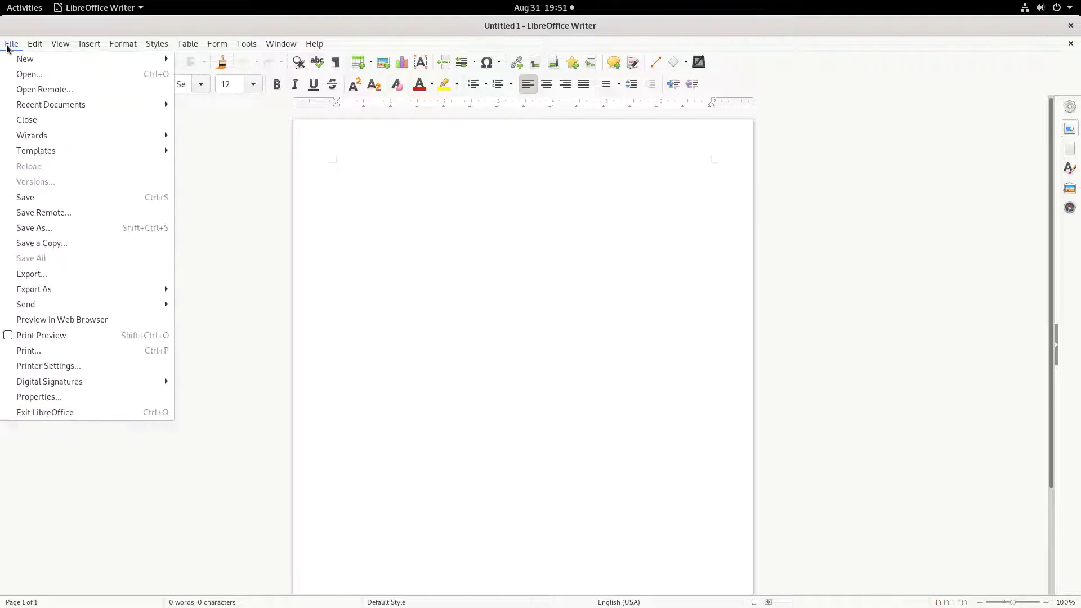
{"action": "left_click", "coordinate": [29, 195]}
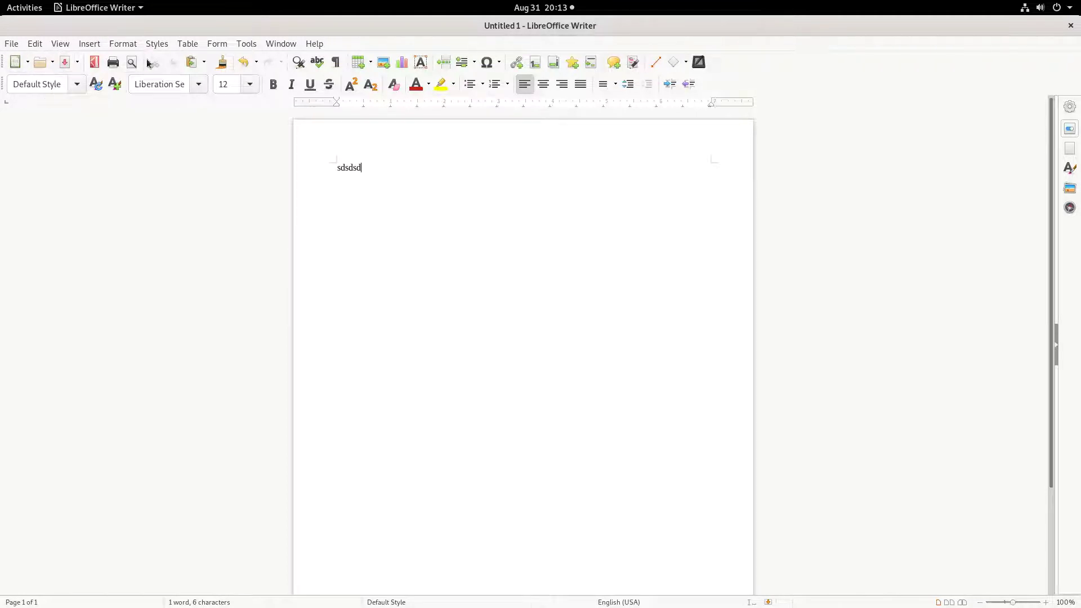
Start a save from the Save toolbar button, then cancel it so Untitled 1 stays unsaved
{"action": "left_click", "coordinate": [63, 66]}
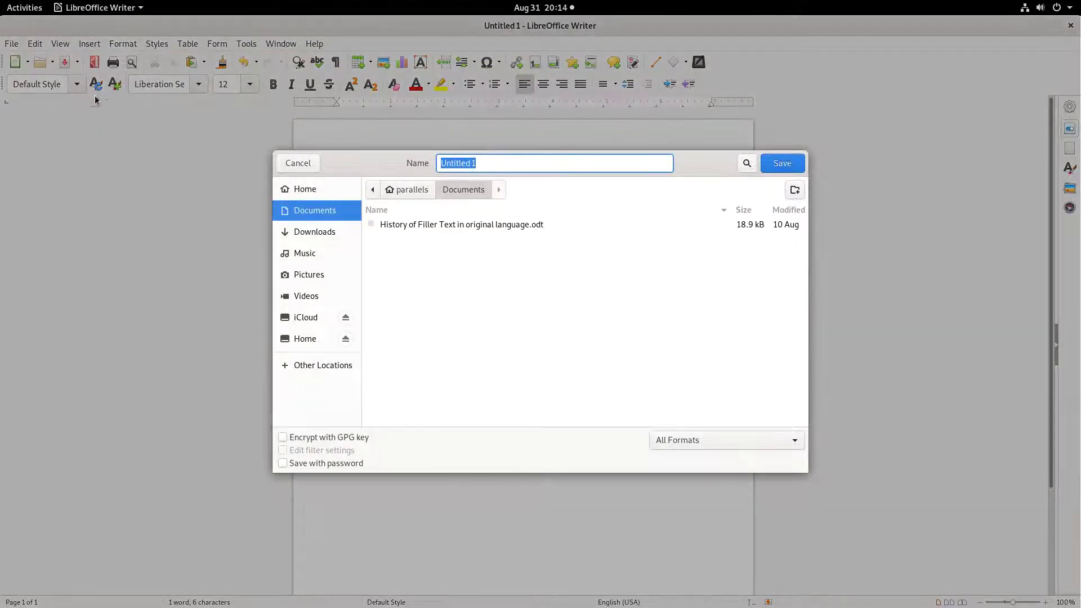
{"action": "left_click", "coordinate": [292, 164]}
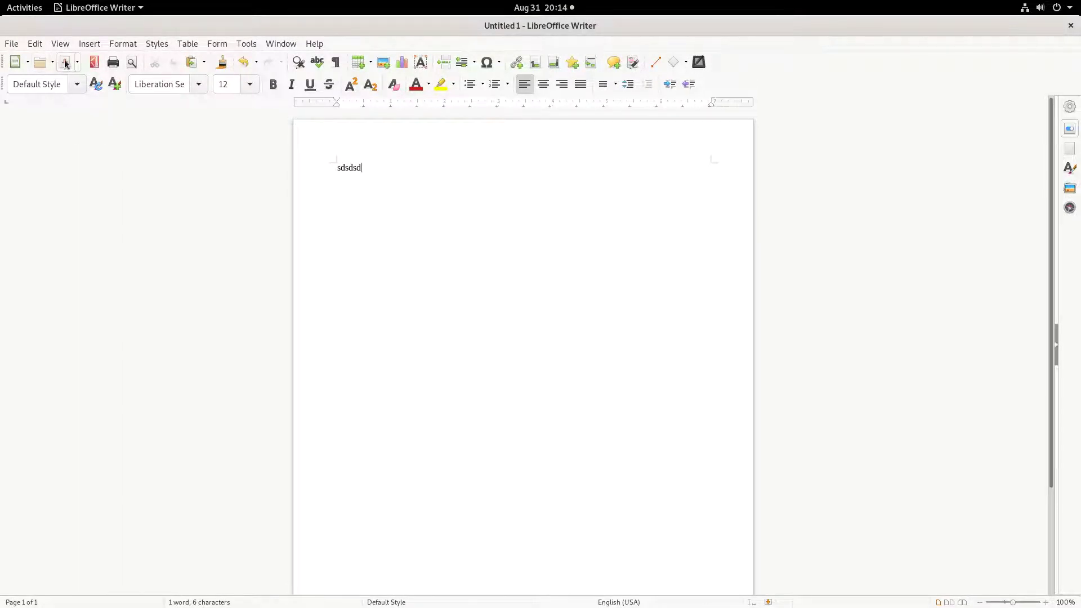
Use the Window menu to switch to the Untitled 2 spreadsheet, then the Untitled 3 presentation
{"action": "left_click", "coordinate": [278, 44]}
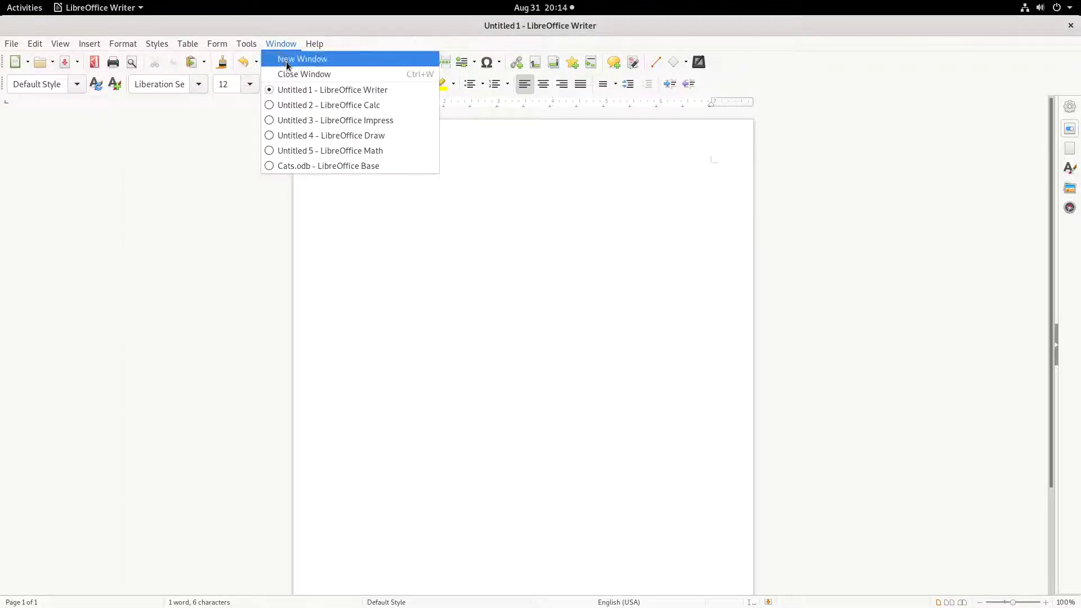
{"action": "left_click", "coordinate": [295, 104]}
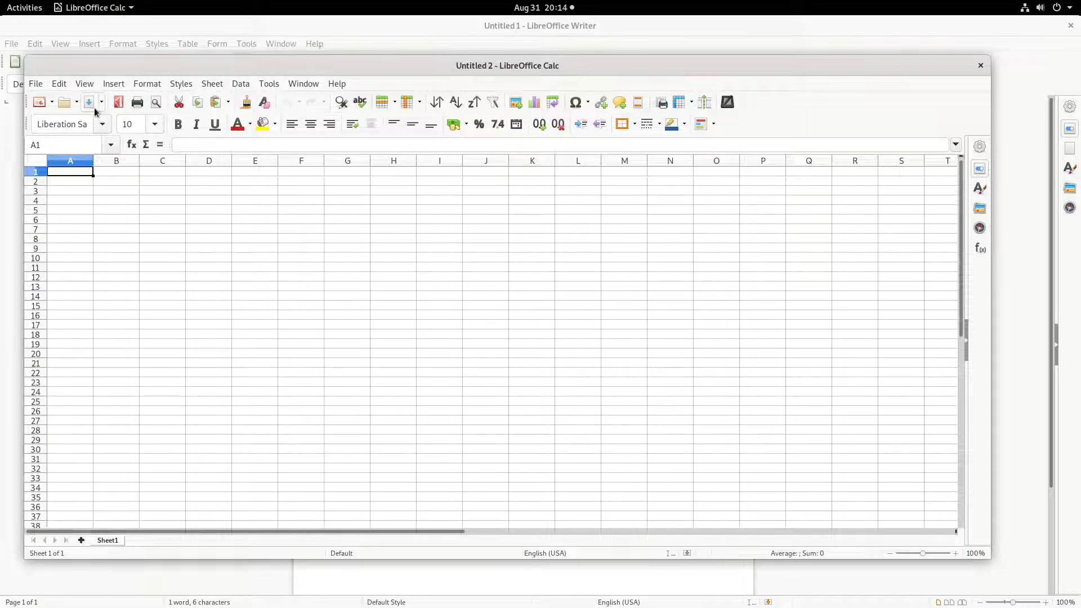
{"action": "left_click", "coordinate": [303, 84]}
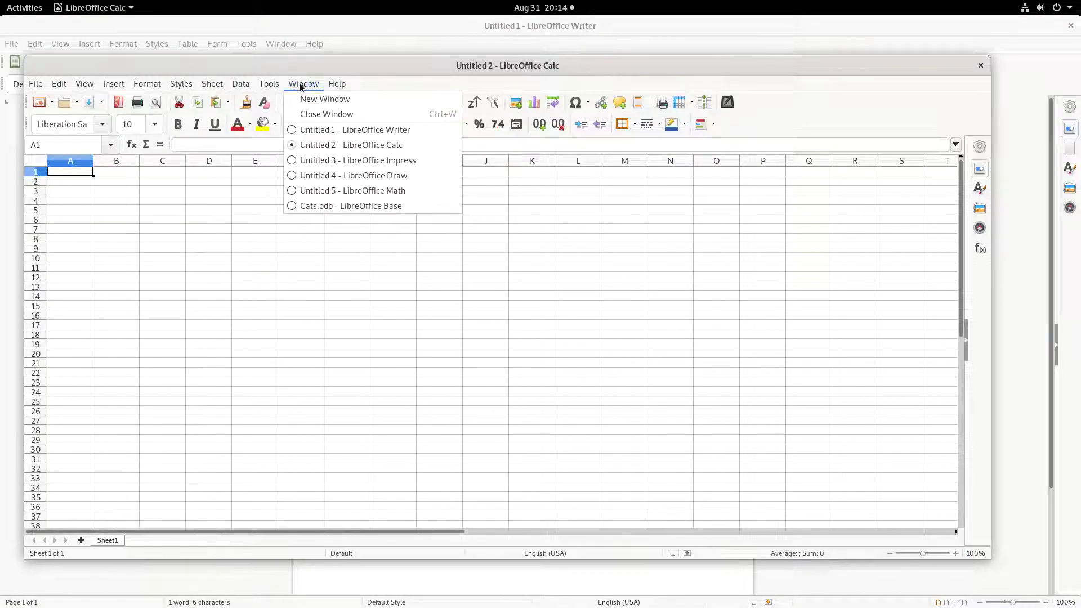
{"action": "left_click", "coordinate": [314, 159]}
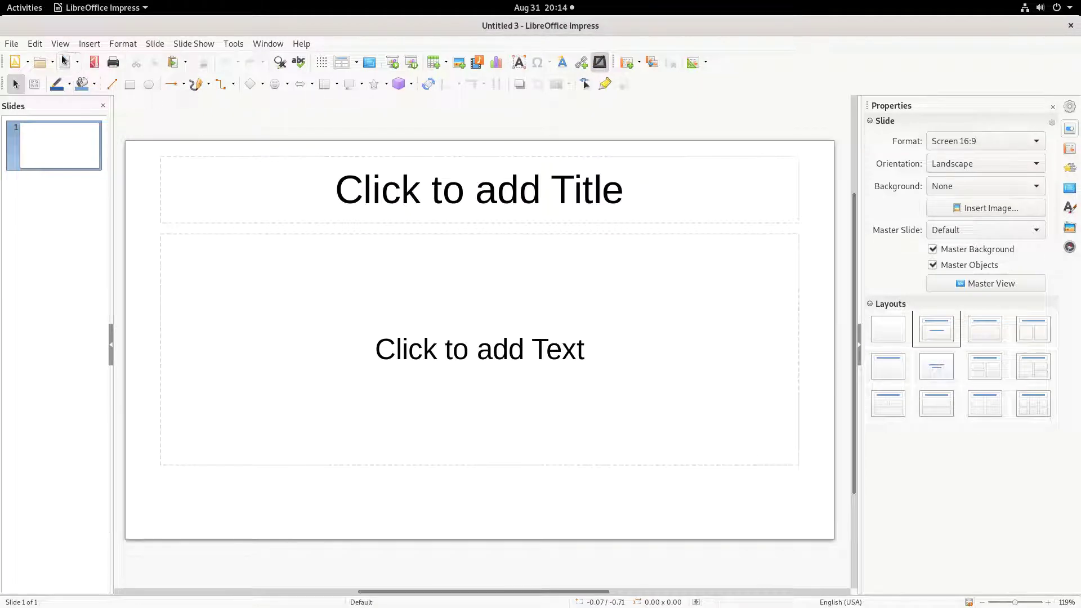
Switch in turn to the Untitled 4 drawing, Untitled 5 formula and Cats.odb database
{"action": "left_click", "coordinate": [257, 46]}
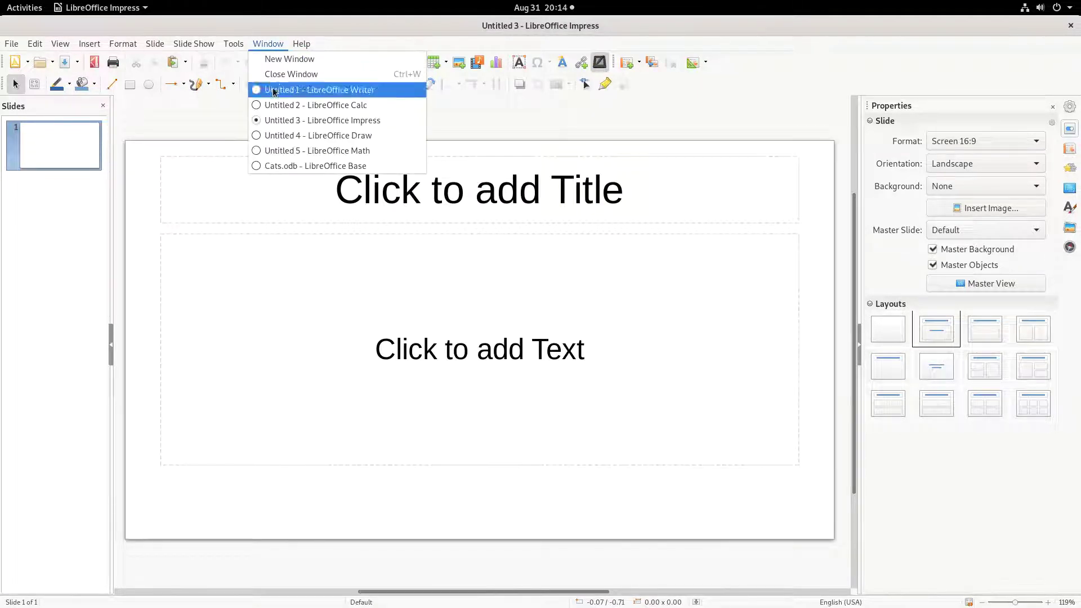
{"action": "left_click", "coordinate": [284, 135]}
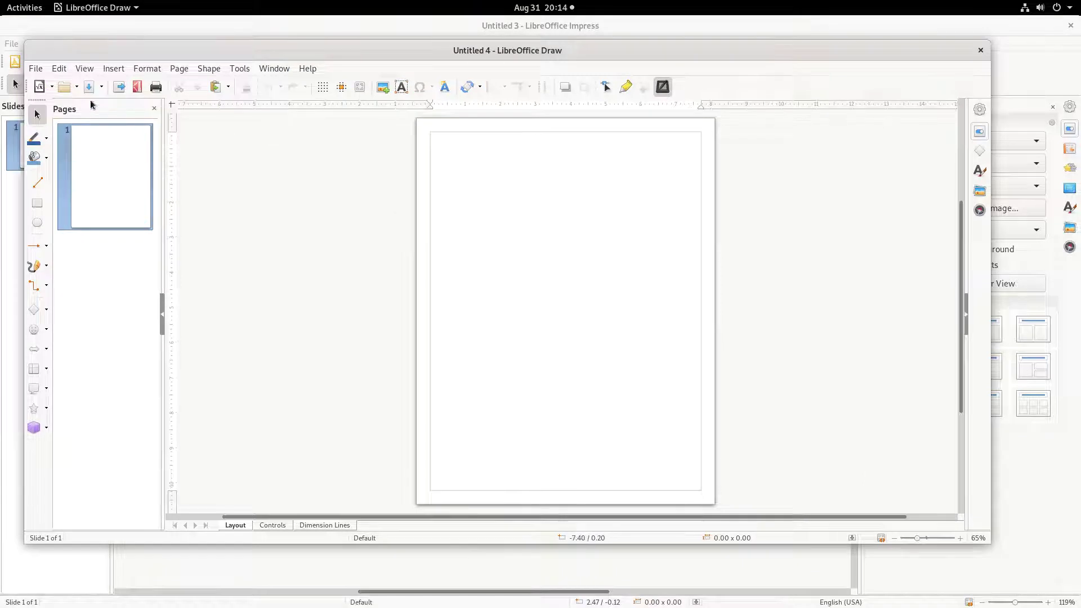
{"action": "left_click", "coordinate": [277, 70]}
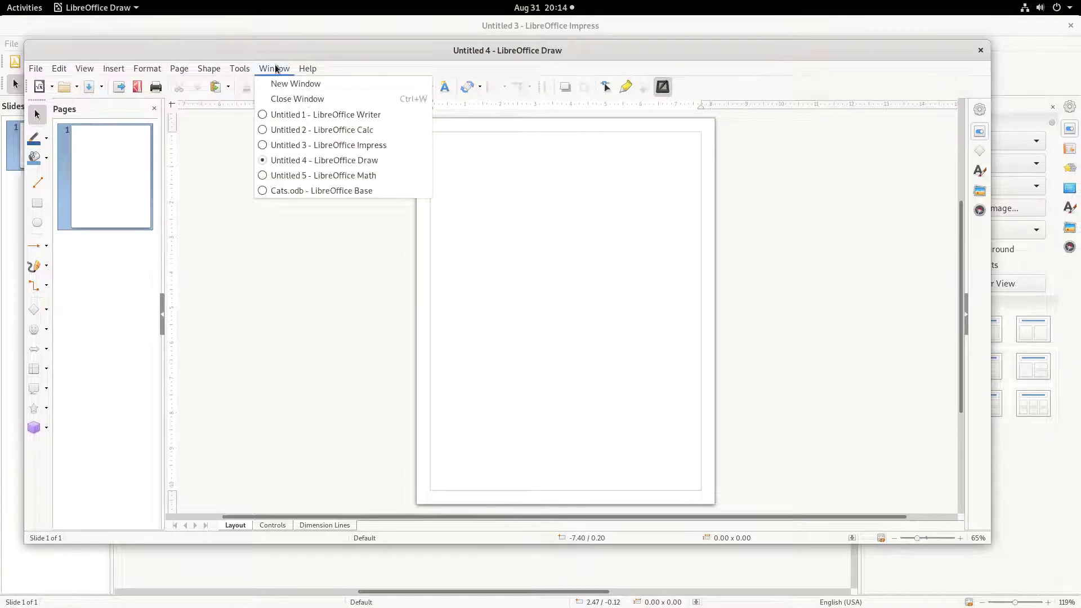
{"action": "left_click", "coordinate": [301, 175]}
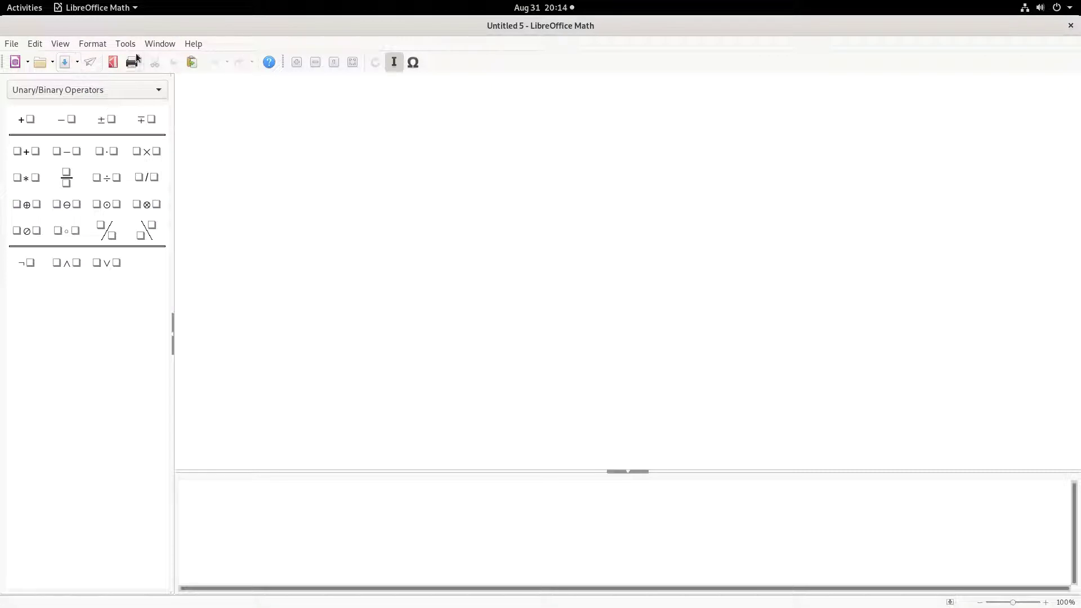
{"action": "left_click", "coordinate": [160, 43]}
{"action": "left_click", "coordinate": [185, 166]}
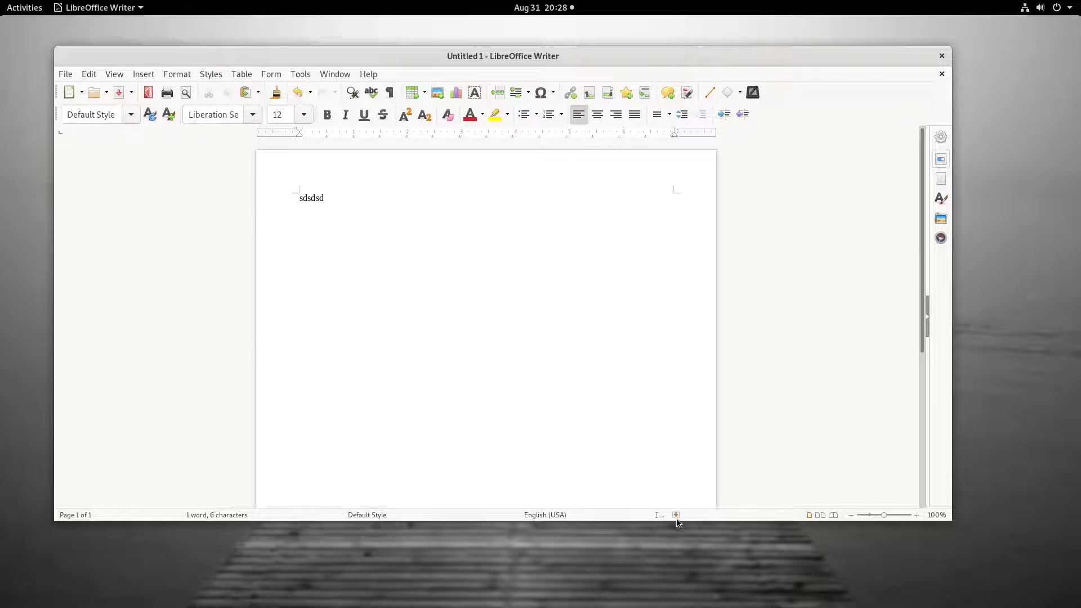
{"action": "left_click", "coordinate": [675, 513]}
{"action": "left_click", "coordinate": [267, 134]}
{"action": "key", "text": "super+Tab"}
{"action": "key", "text": "super+Tab"}
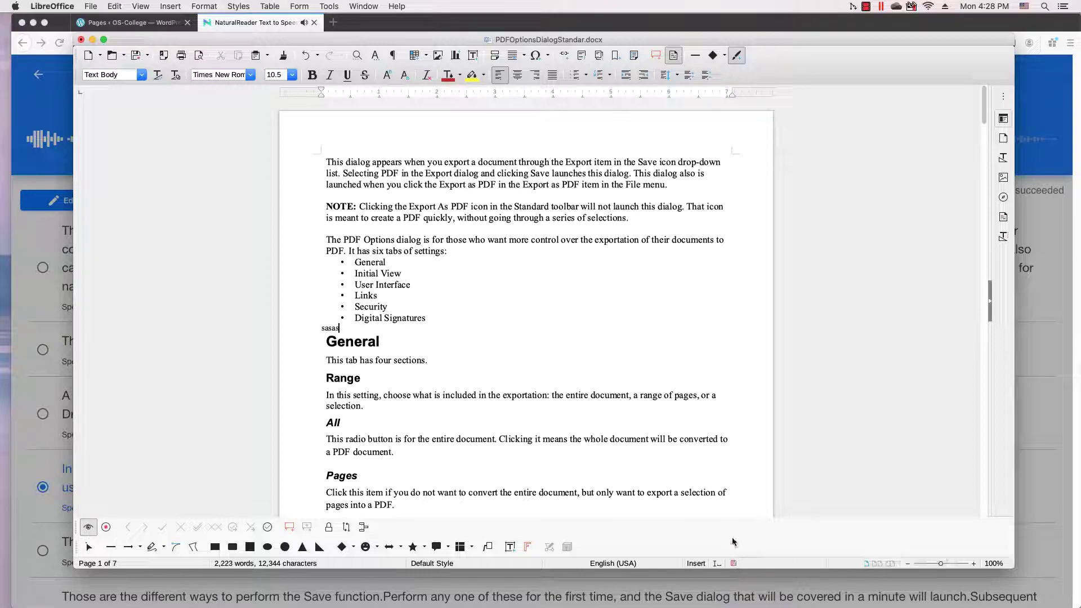
{"action": "key", "text": "super+Tab"}
{"action": "key", "text": "super+Tab"}
{"action": "key", "text": "super+Tab"}
{"action": "key", "text": "super+Tab"}
{"action": "key", "text": "super+Tab"}
{"action": "key", "text": "super+Tab"}
{"action": "key", "text": "super+Tab"}
{"action": "key", "text": "super+Tab"}
{"action": "key", "text": "super+Tab"}
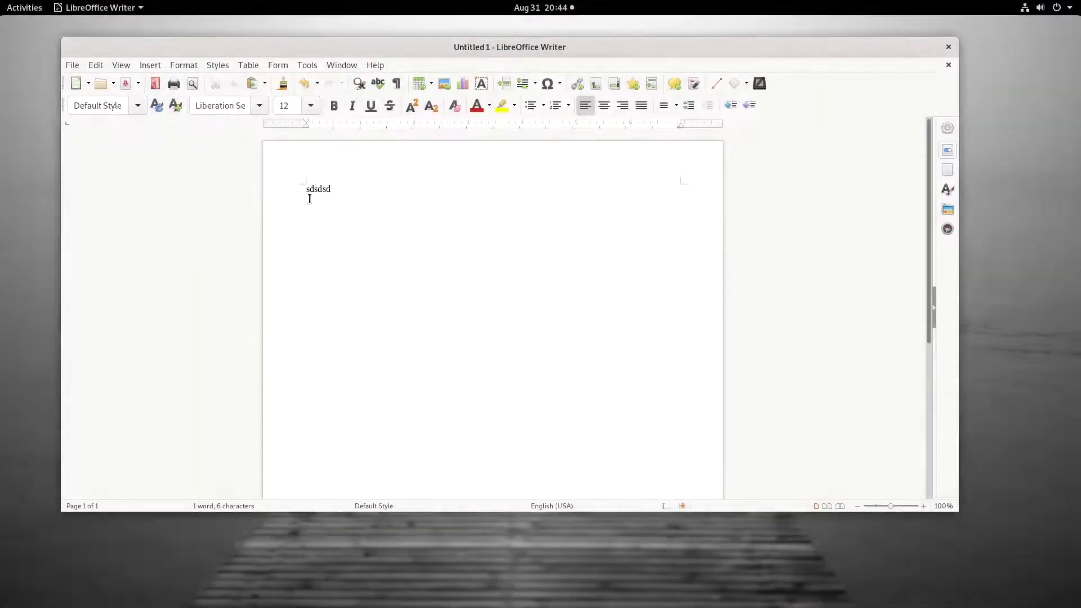
{"action": "key", "text": "ctrl+s"}
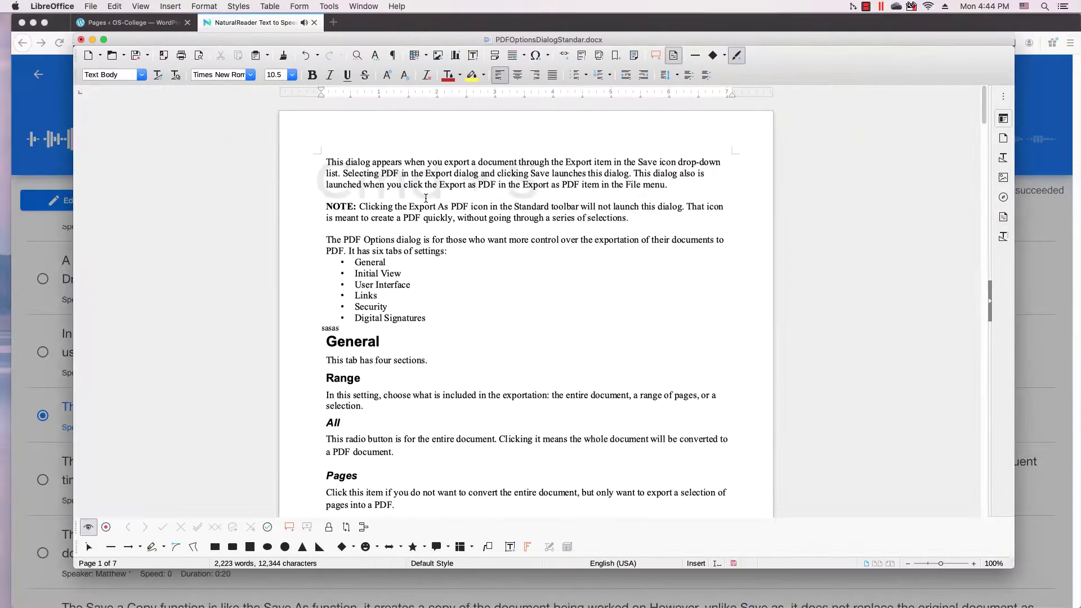
{"action": "key", "text": "super+s"}
{"action": "left_click_drag", "start_coordinate": [419, 43], "coordinate": [427, 43]}
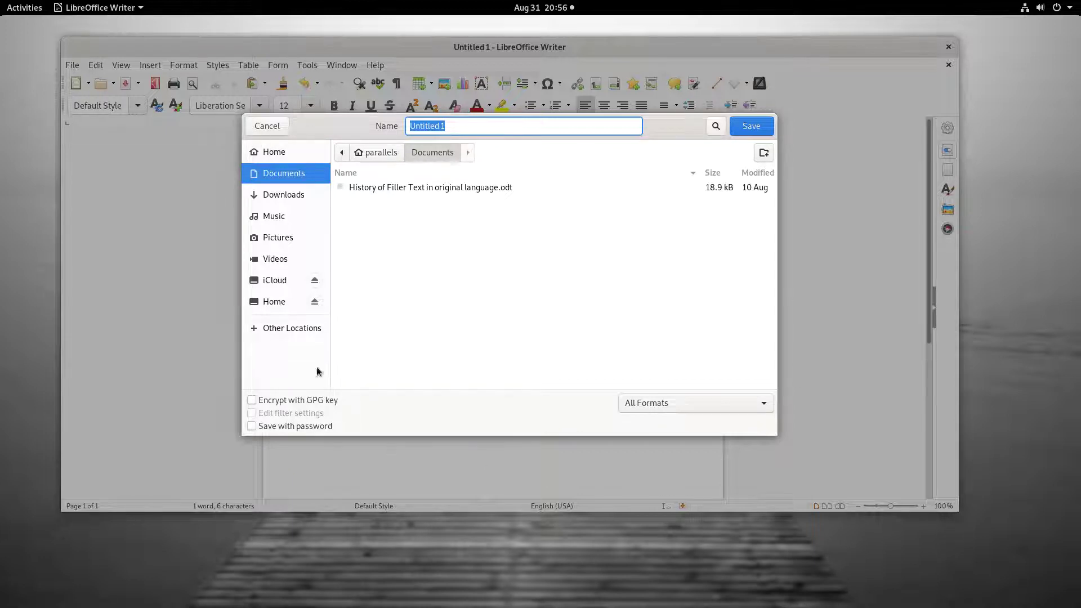
{"action": "left_click", "coordinate": [275, 126]}
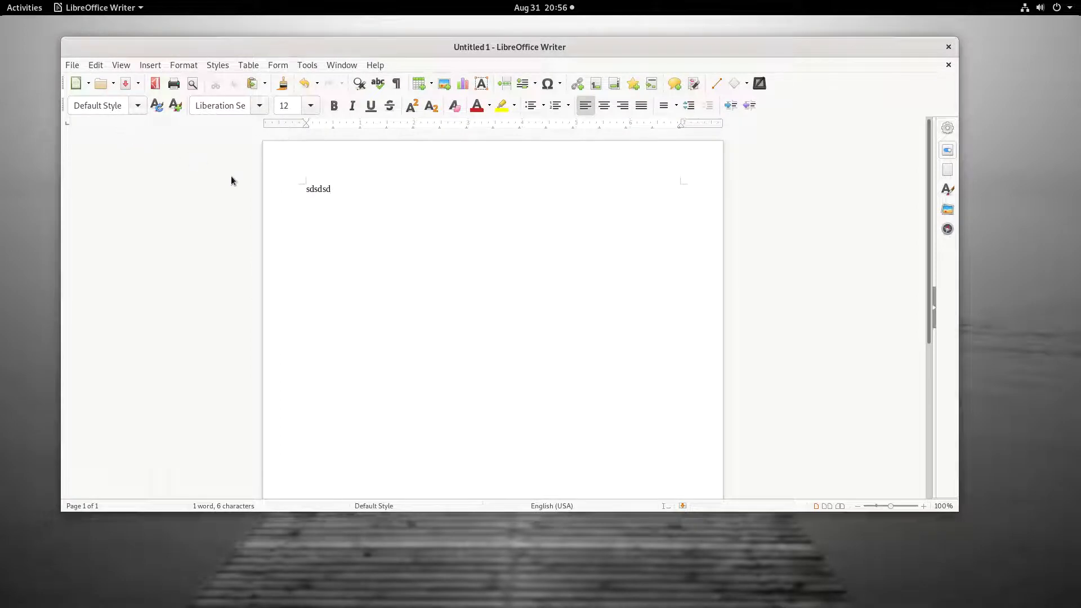
{"action": "left_click", "coordinate": [73, 68]}
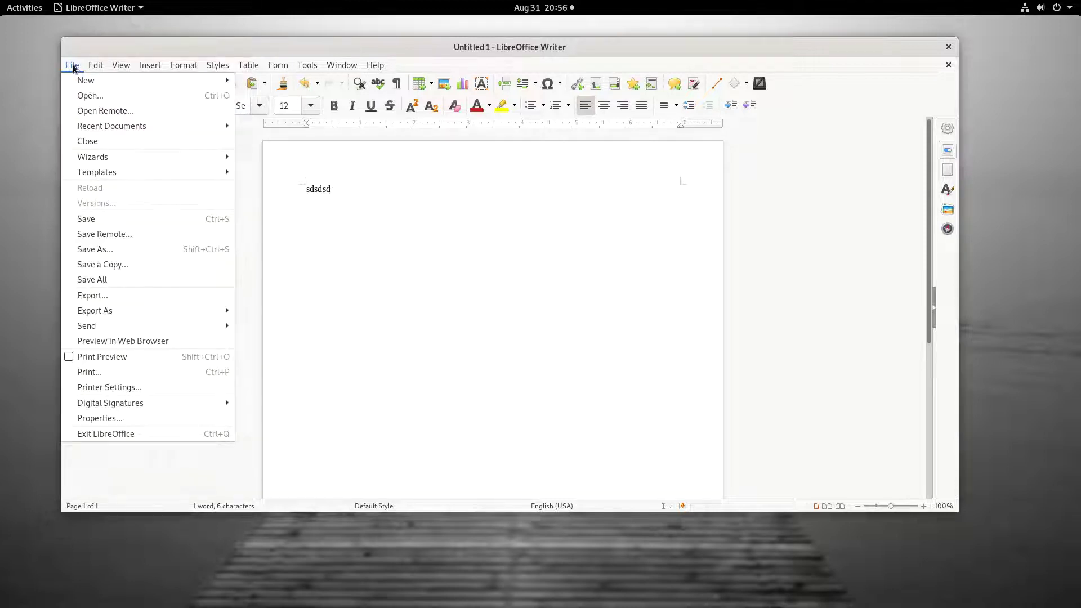
{"action": "left_click", "coordinate": [99, 263]}
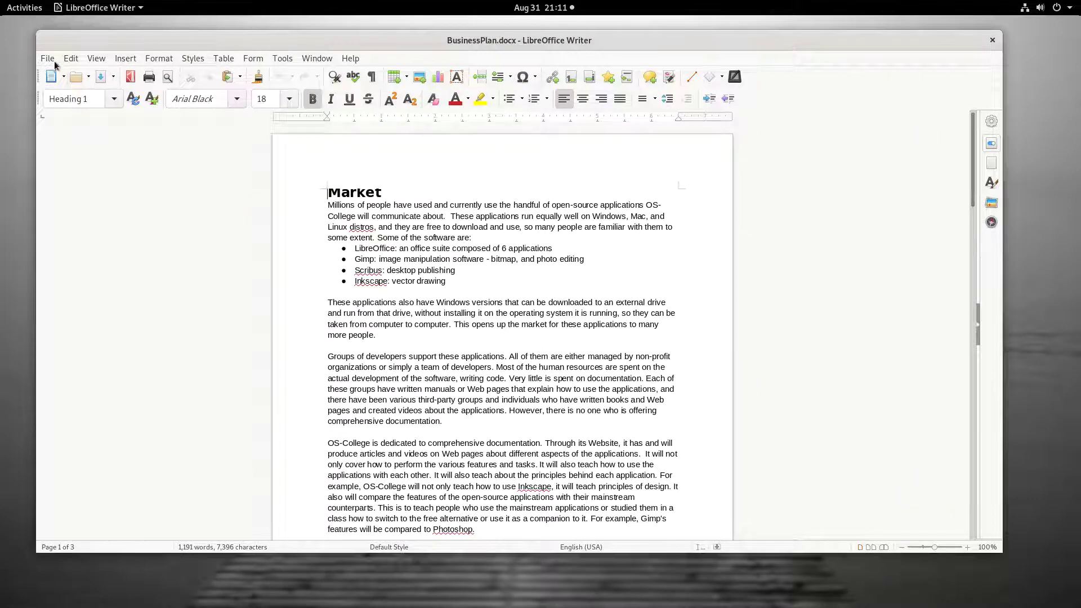
Save As BusinessPlan2 in Dropbox, confirming the Word 2007–2019 format
{"action": "left_click", "coordinate": [48, 59]}
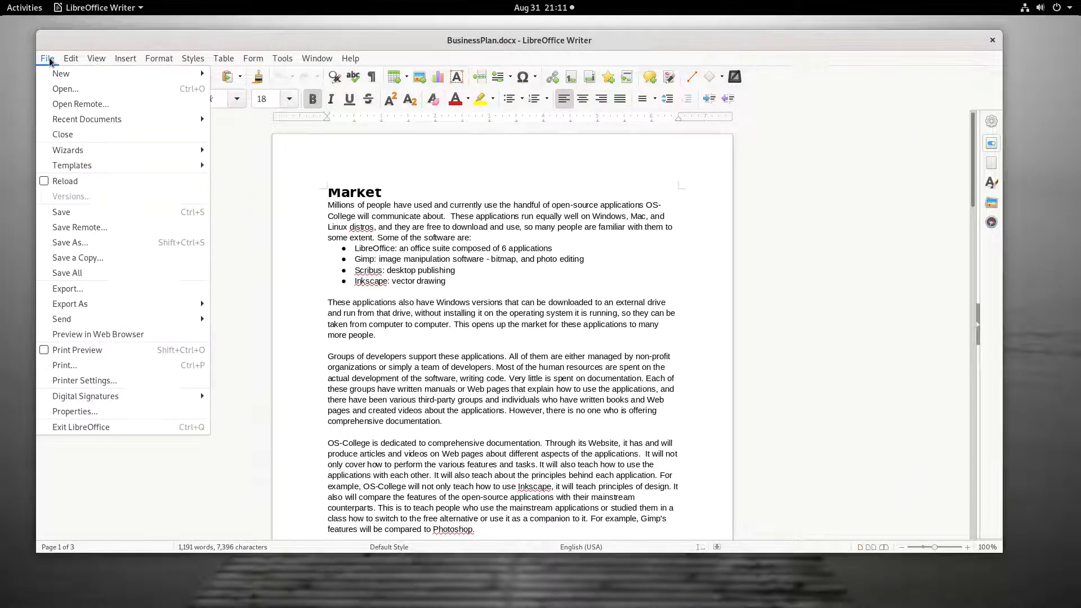
{"action": "left_click", "coordinate": [99, 243]}
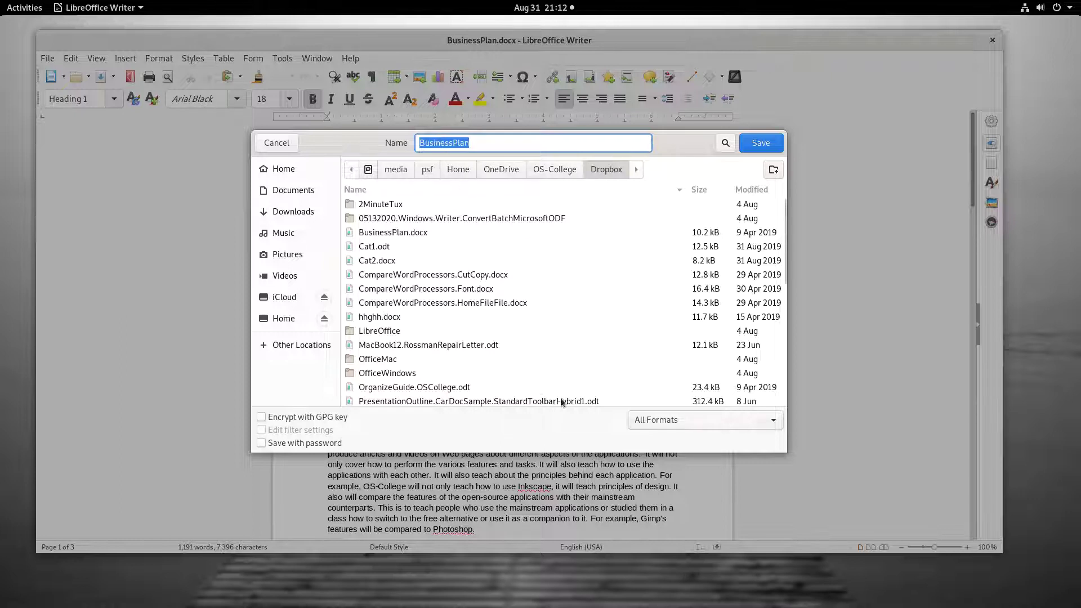
{"action": "left_click", "coordinate": [700, 421]}
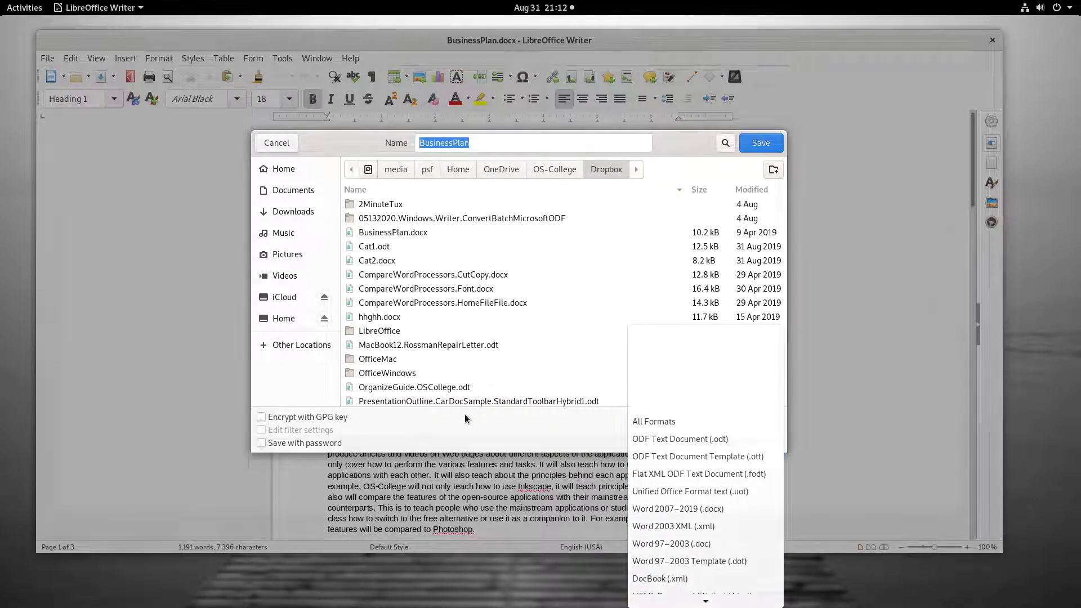
{"action": "left_click", "coordinate": [631, 383]}
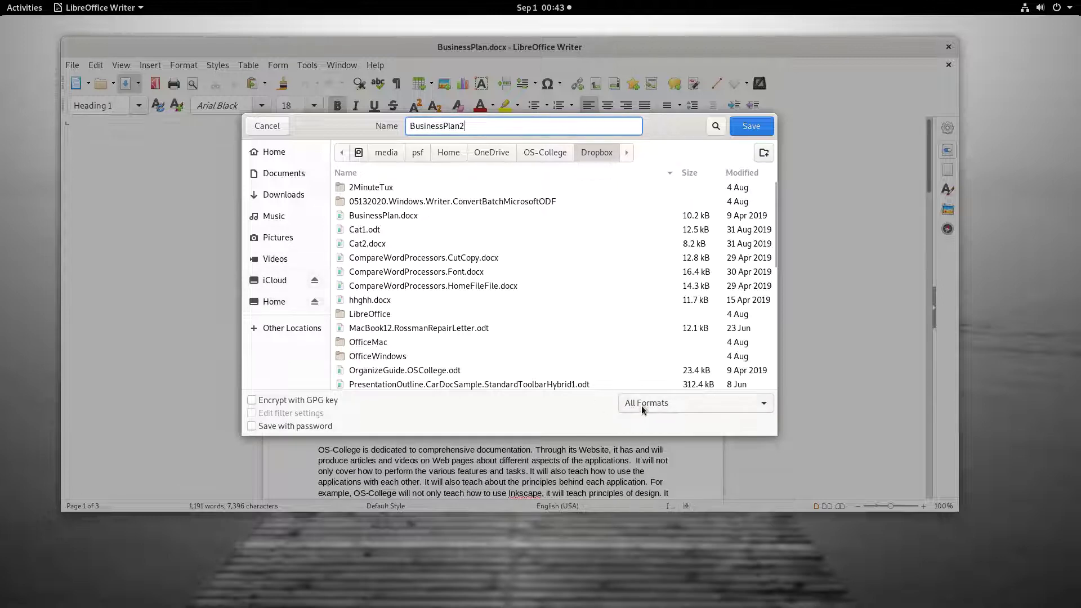
{"action": "left_click", "coordinate": [740, 128]}
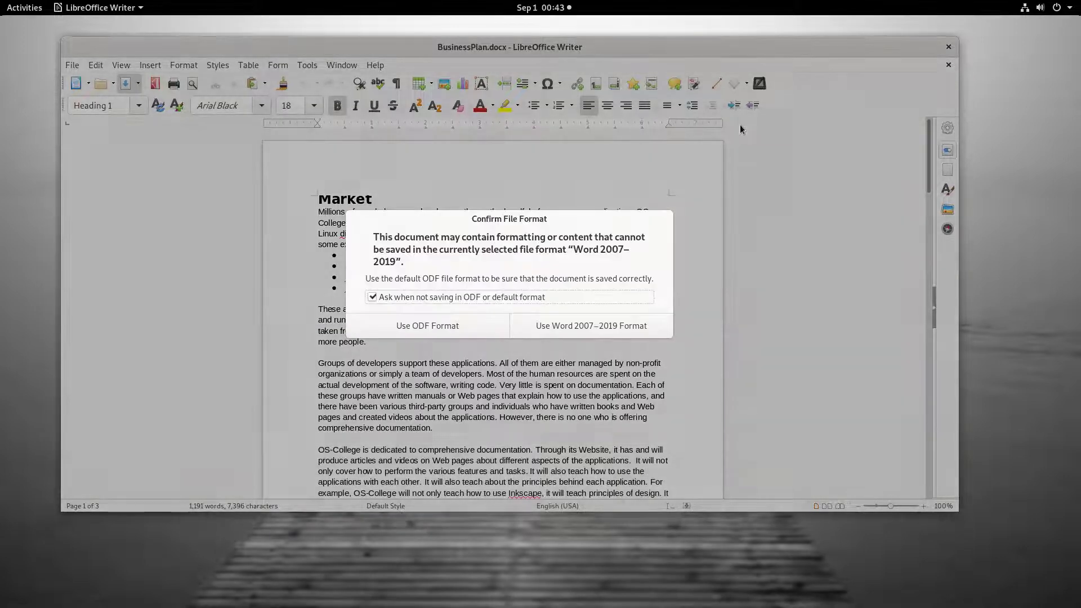
{"action": "left_click", "coordinate": [565, 329]}
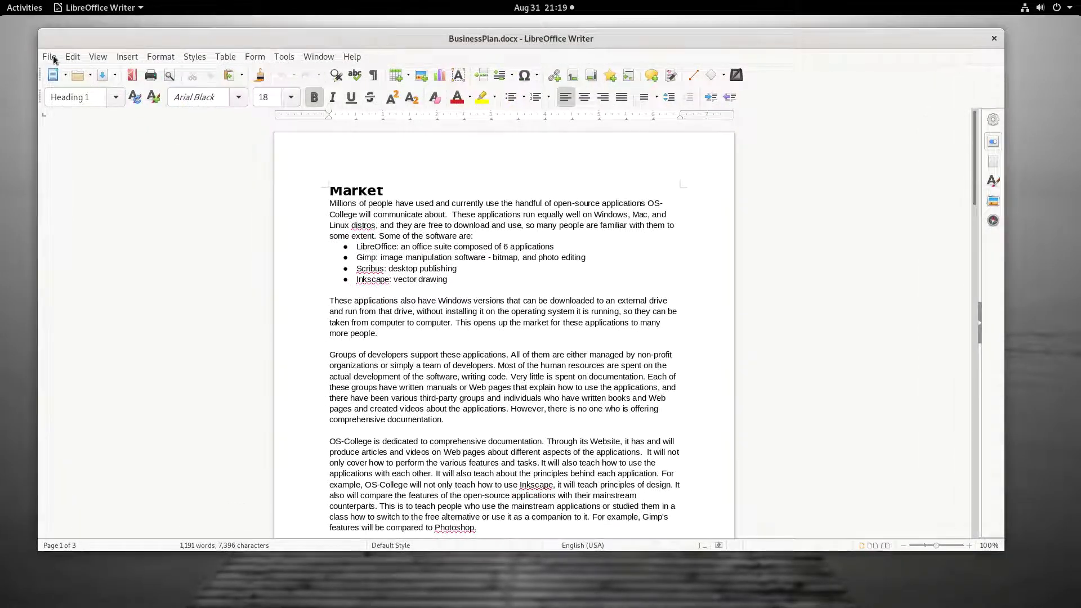
Use Save a Copy to store the business plan as BusinessPlan3 in Dropbox
{"action": "left_click", "coordinate": [49, 58]}
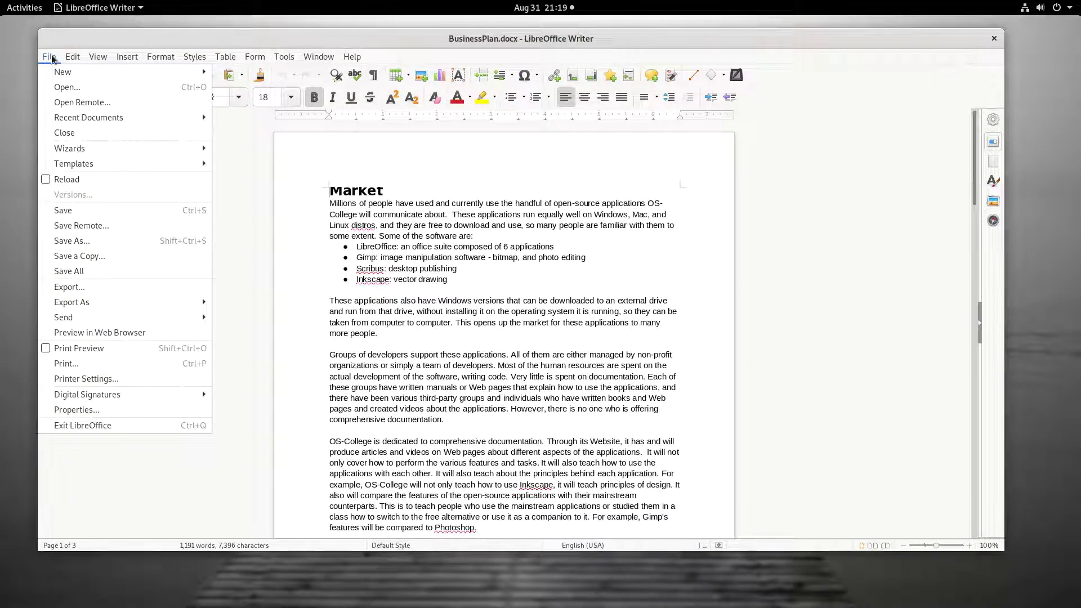
{"action": "left_click", "coordinate": [80, 257]}
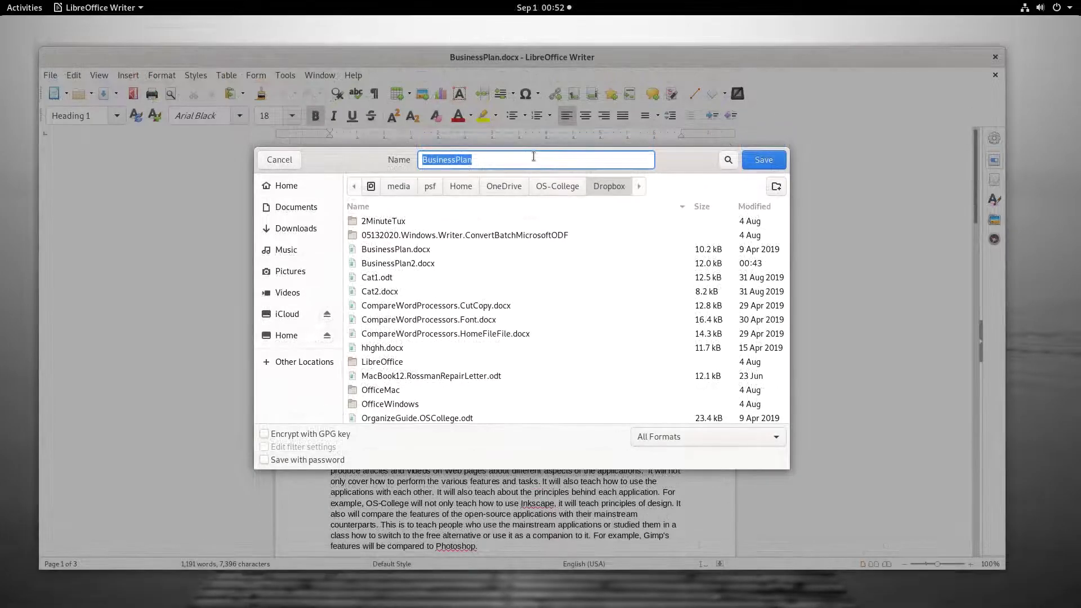
{"action": "left_click", "coordinate": [478, 159]}
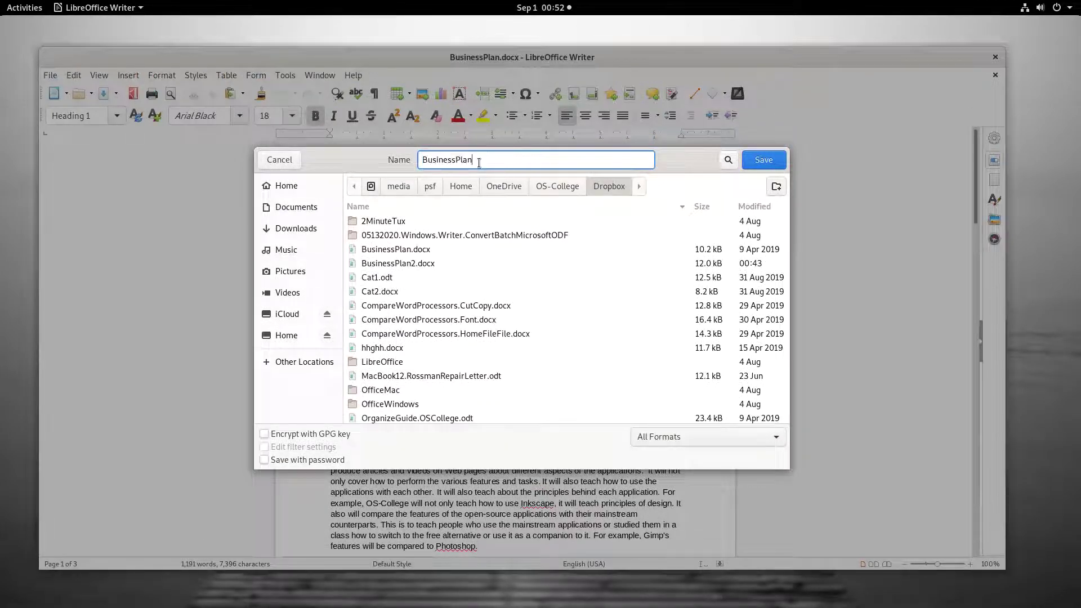
{"action": "type", "text": "3"}
{"action": "left_click", "coordinate": [754, 159]}
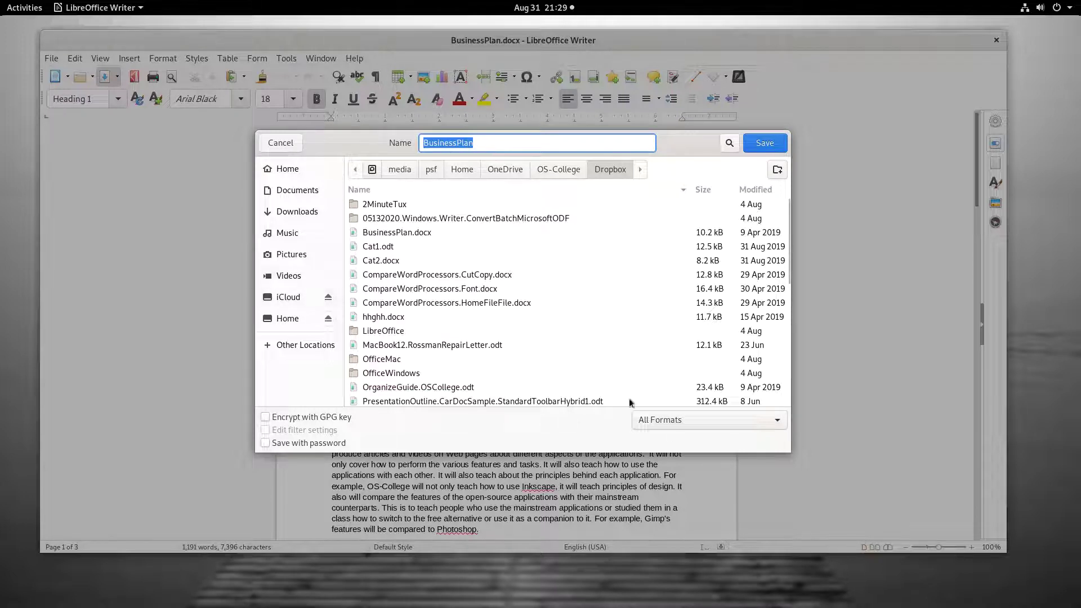
View the save dialog's file-format list, then close it without changing the format
{"action": "left_click", "coordinate": [669, 418]}
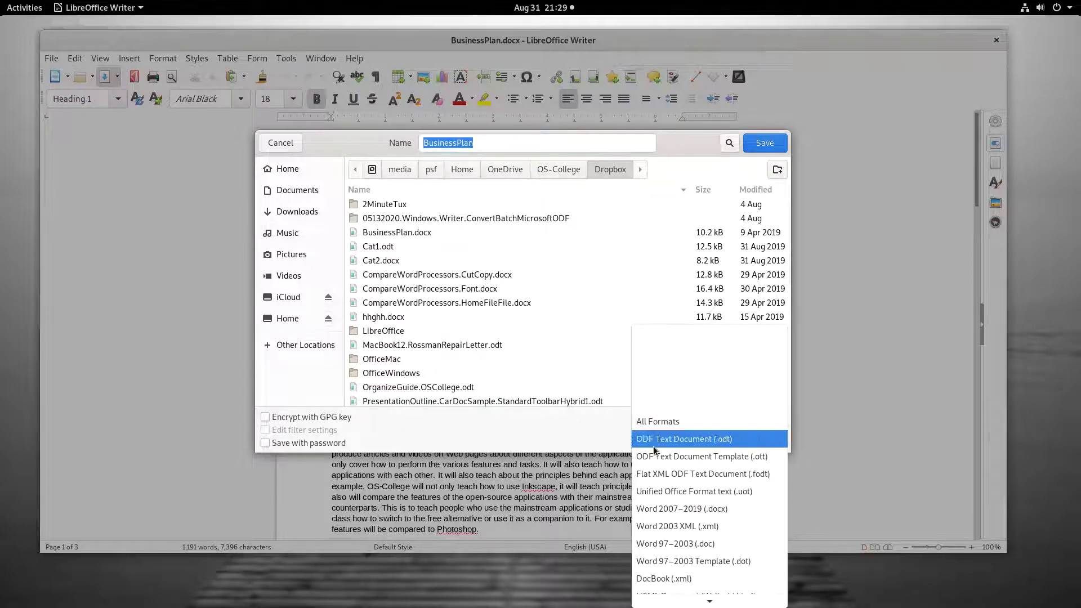
{"action": "left_click", "coordinate": [412, 318]}
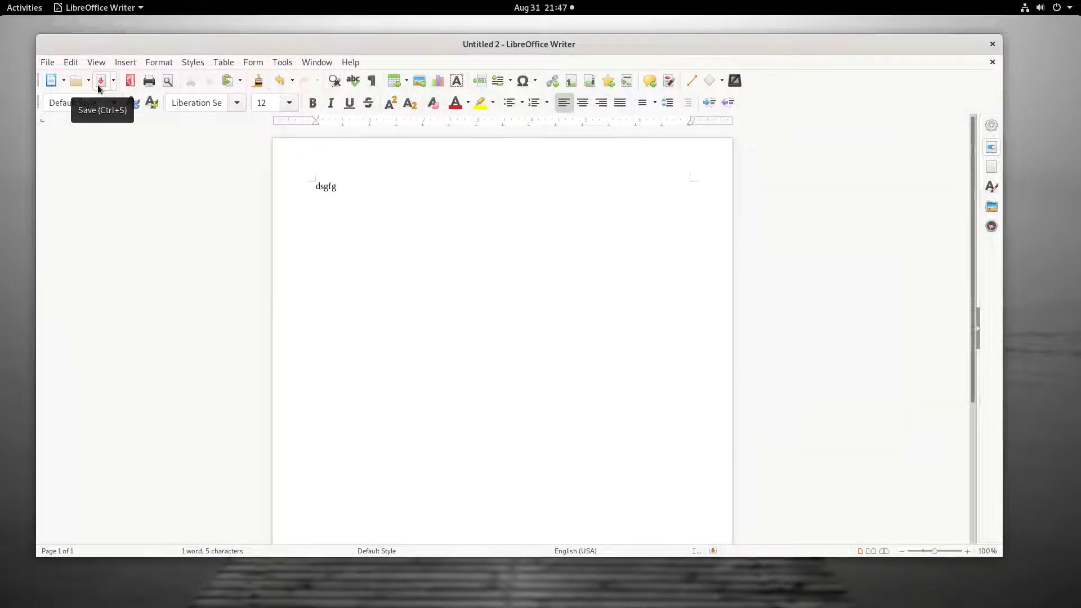
Start saving Untitled 2 in Documents and enter the name 'Cat1 2'
{"action": "left_click", "coordinate": [100, 81]}
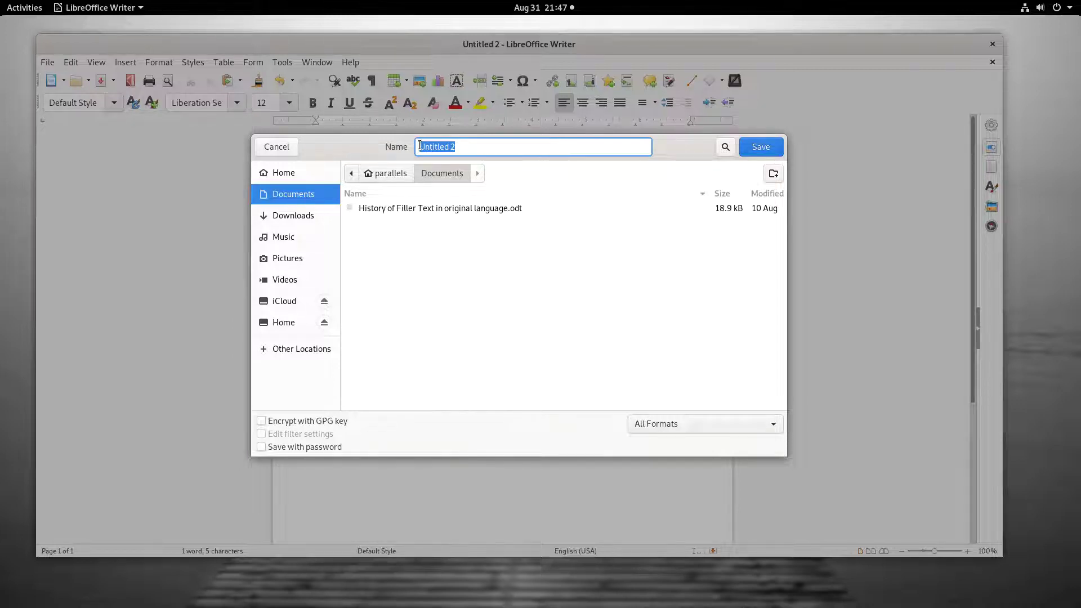
{"action": "type", "text": "Cat1"}
Scroll through the file-format list and pick ODF Text Document (.odt)
{"action": "left_click", "coordinate": [685, 423]}
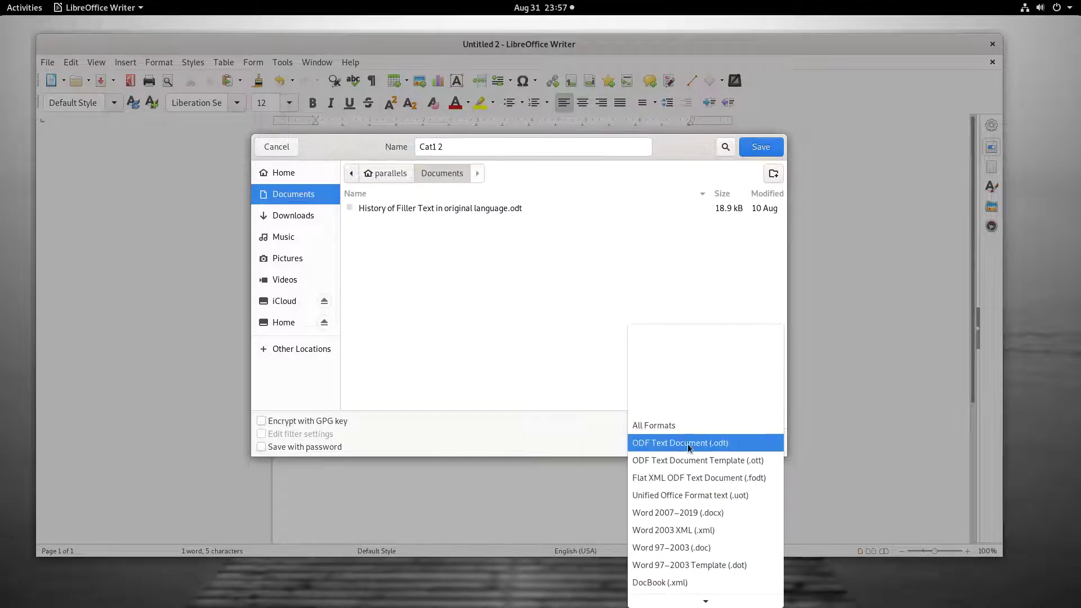
{"action": "scroll", "coordinate": [682, 569], "scroll_direction": "down", "scroll_amount": 3}
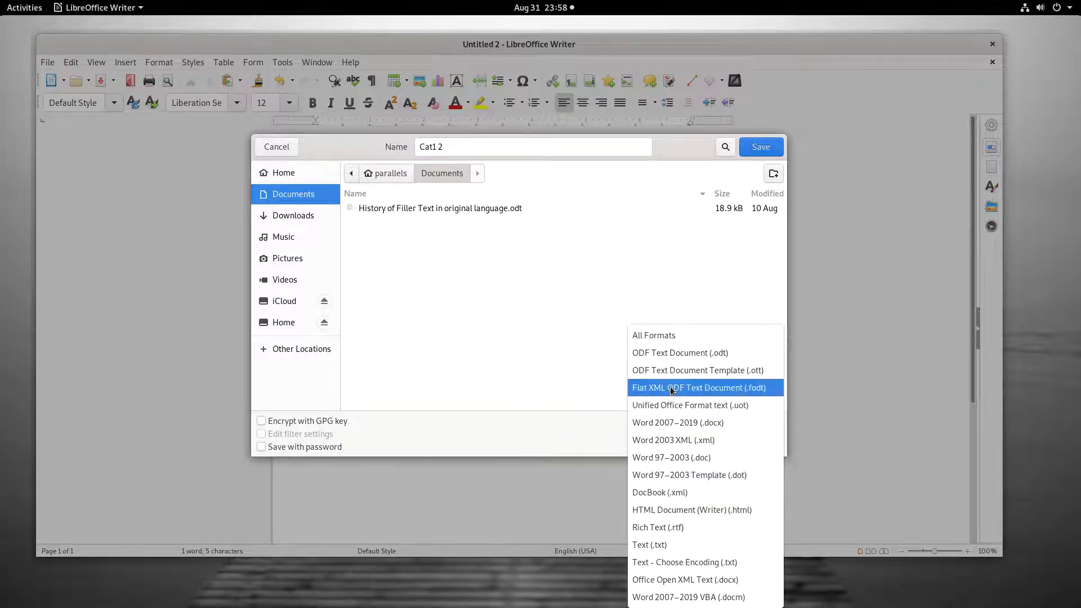
{"action": "left_click", "coordinate": [673, 357]}
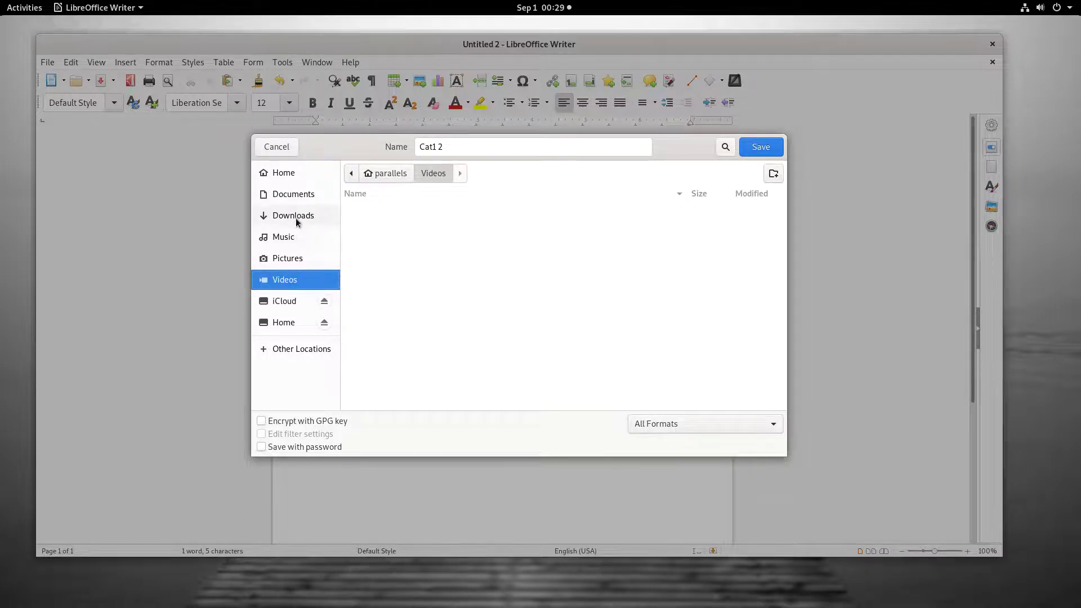
Go from Home into the Documents folder and save the file as Cat1 2.odt
{"action": "left_click", "coordinate": [287, 172]}
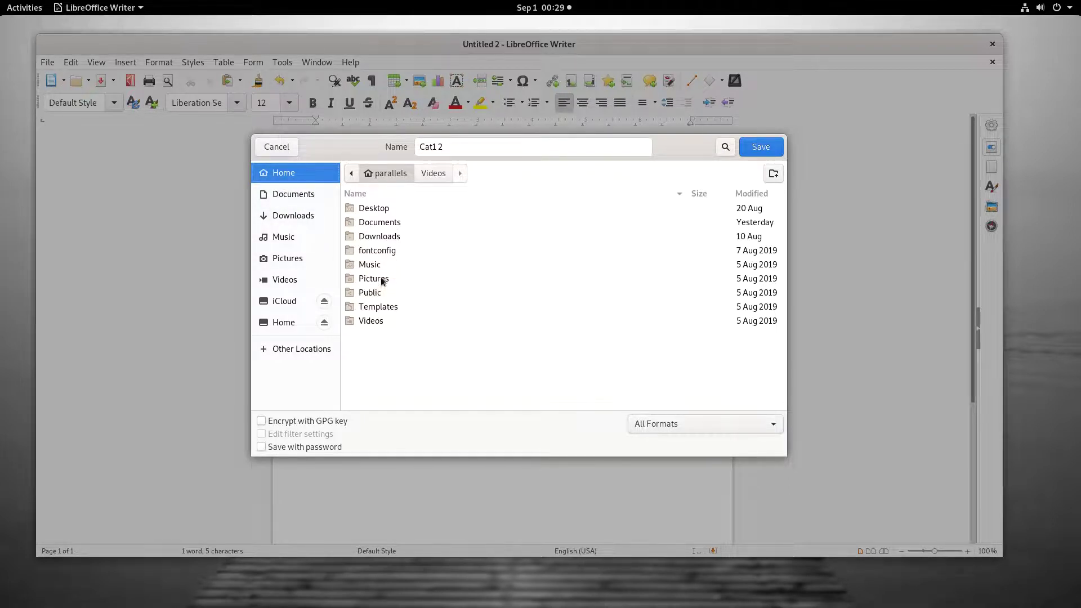
{"action": "double_click", "coordinate": [371, 222]}
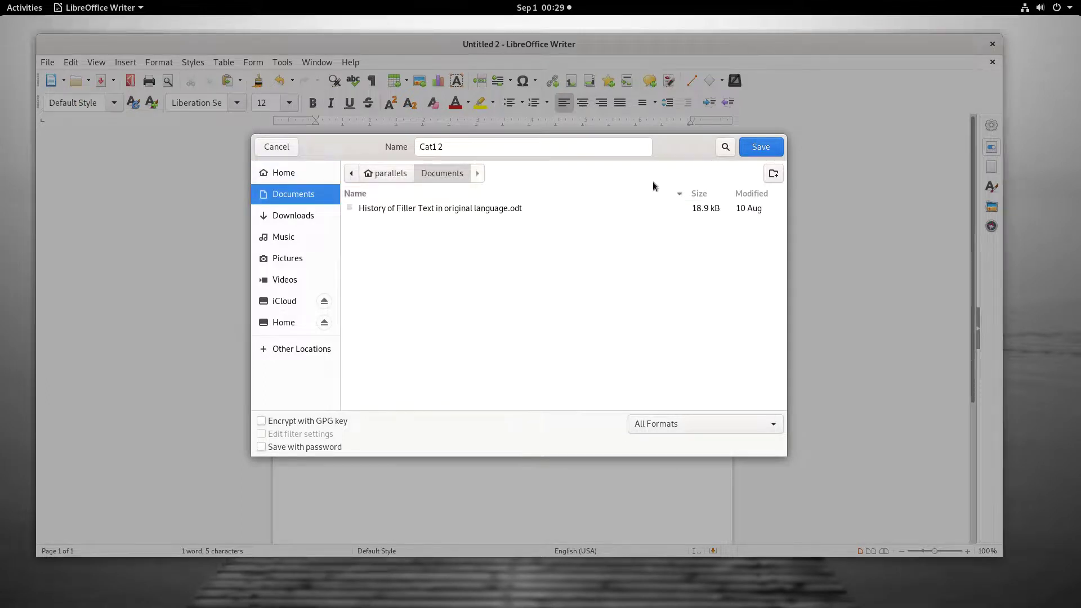
{"action": "left_click", "coordinate": [769, 149]}
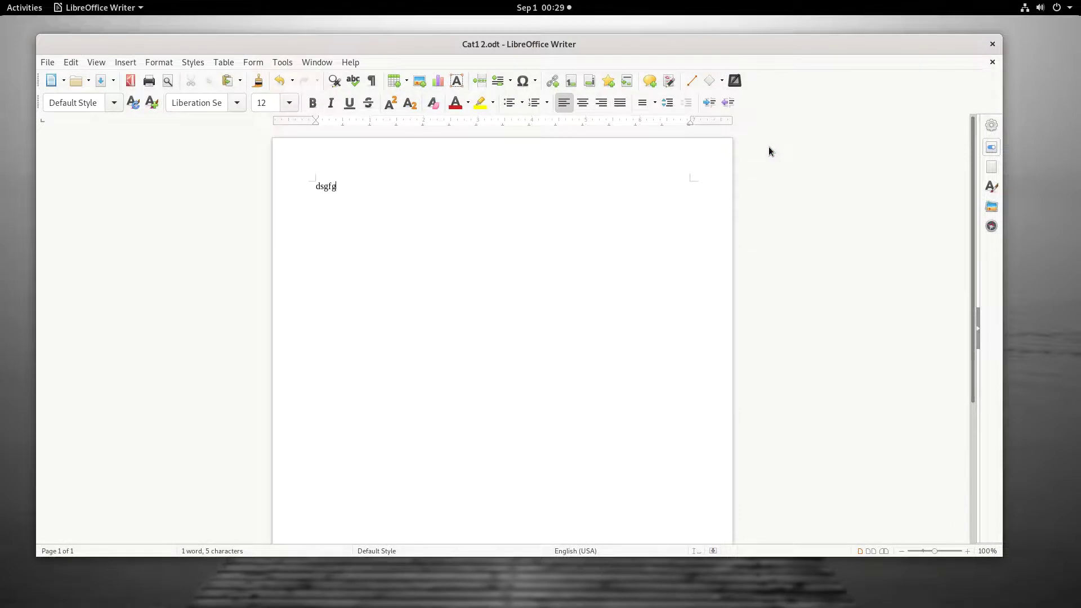